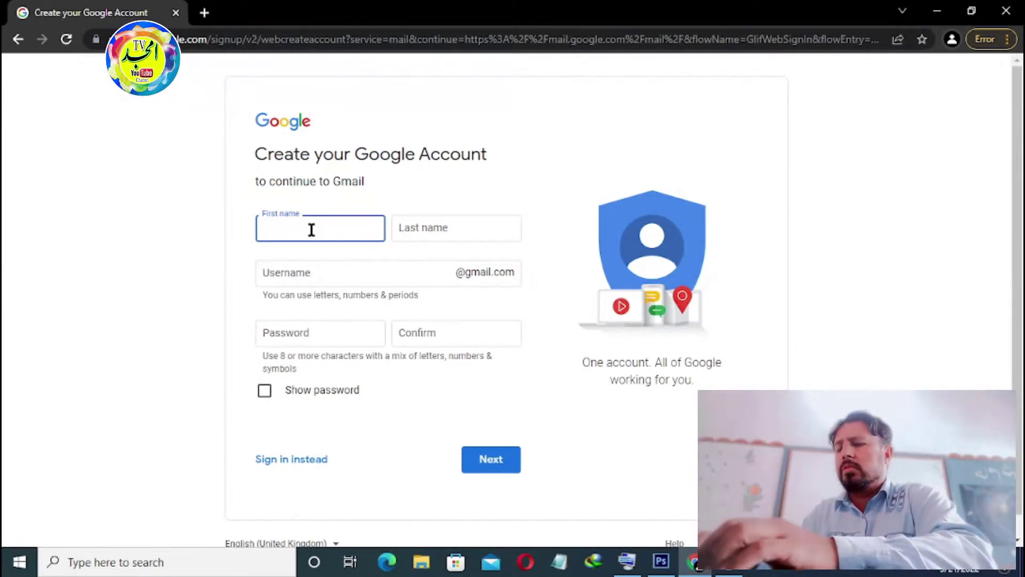
# Step: Enter the new user's first name and surname in the sign-up name fields
pyautogui.write('a')
pyautogui.press('BackSpace')
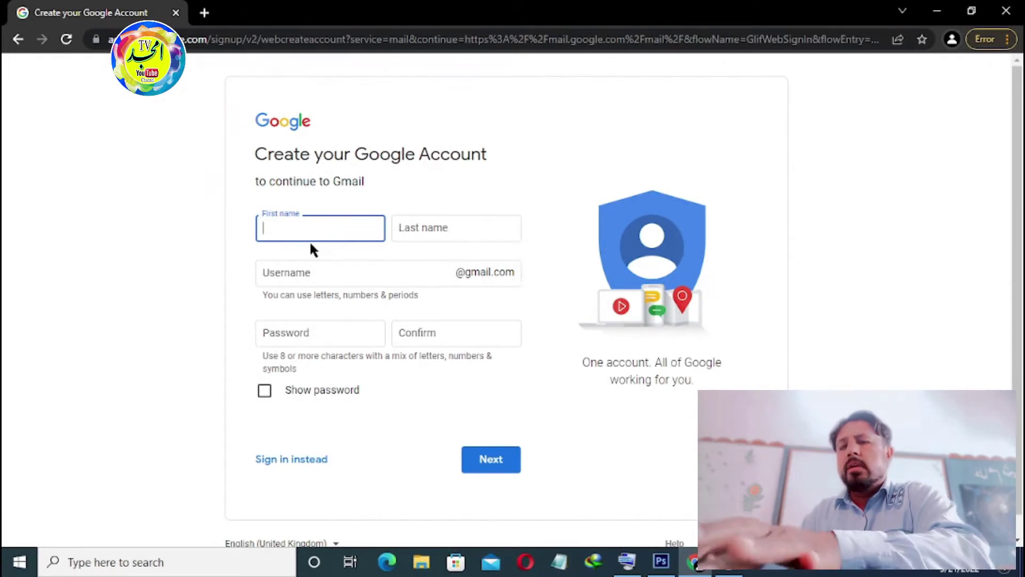
pyautogui.write('a')
pyautogui.press('BackSpace')
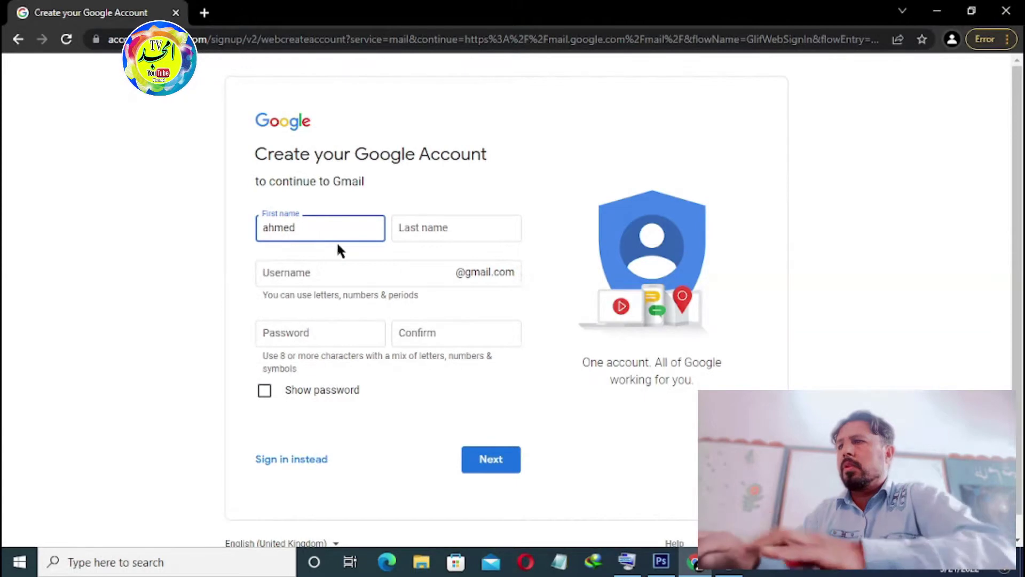
pyautogui.click(417, 230)
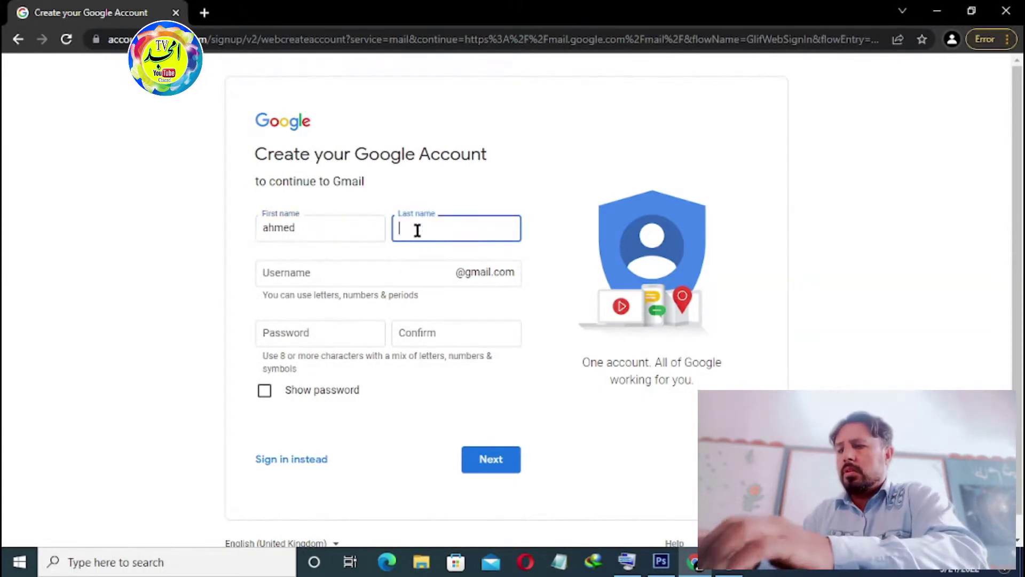
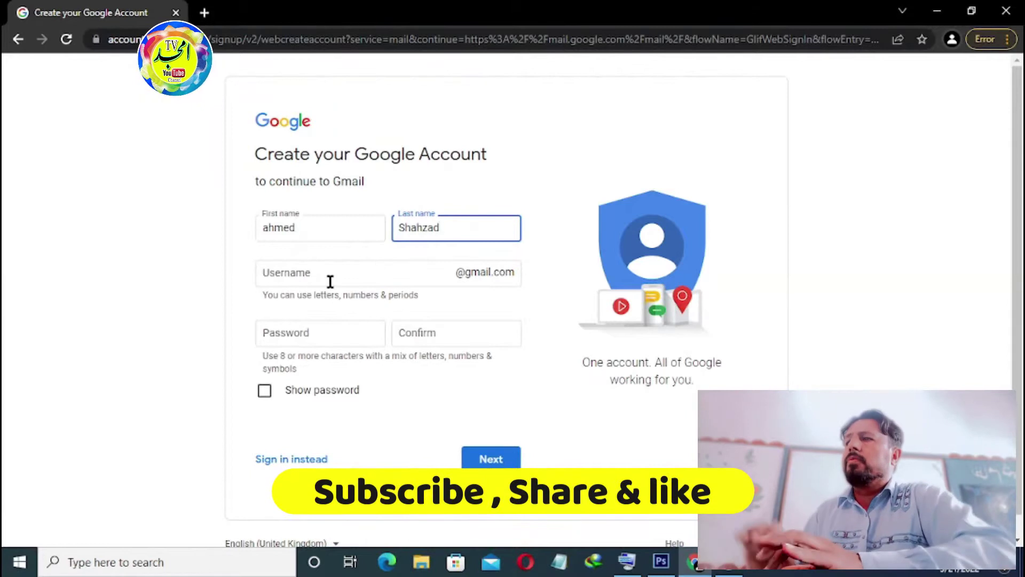
pyautogui.click(330, 279)
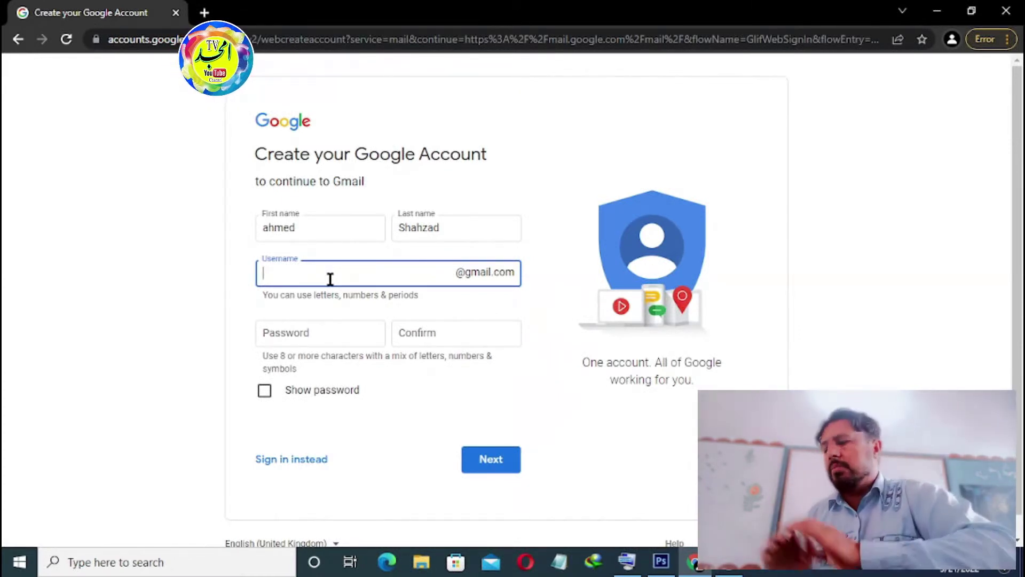
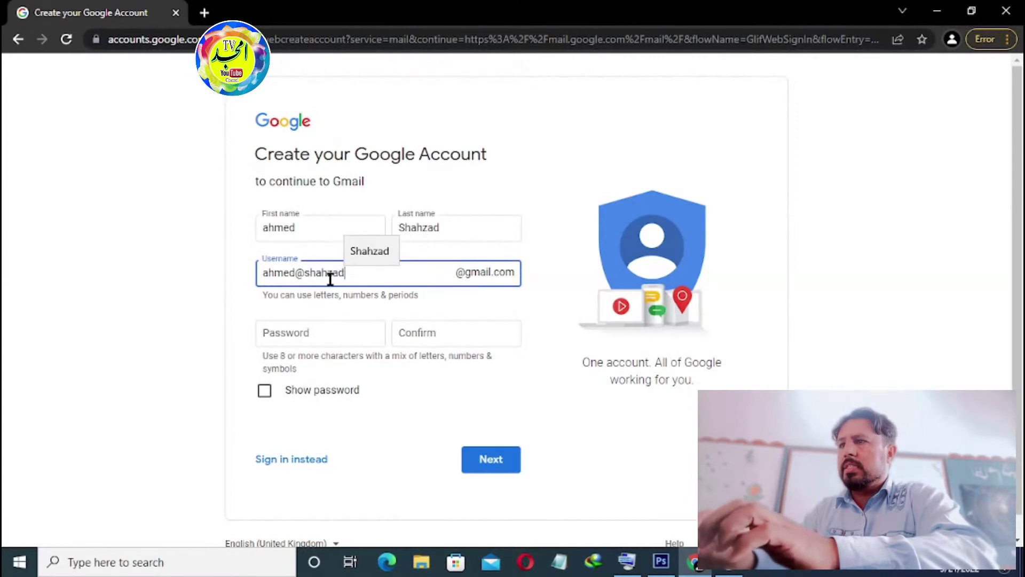
# Step: Enter a username and replace the disallowed @ character after it is rejected
pyautogui.click(315, 333)
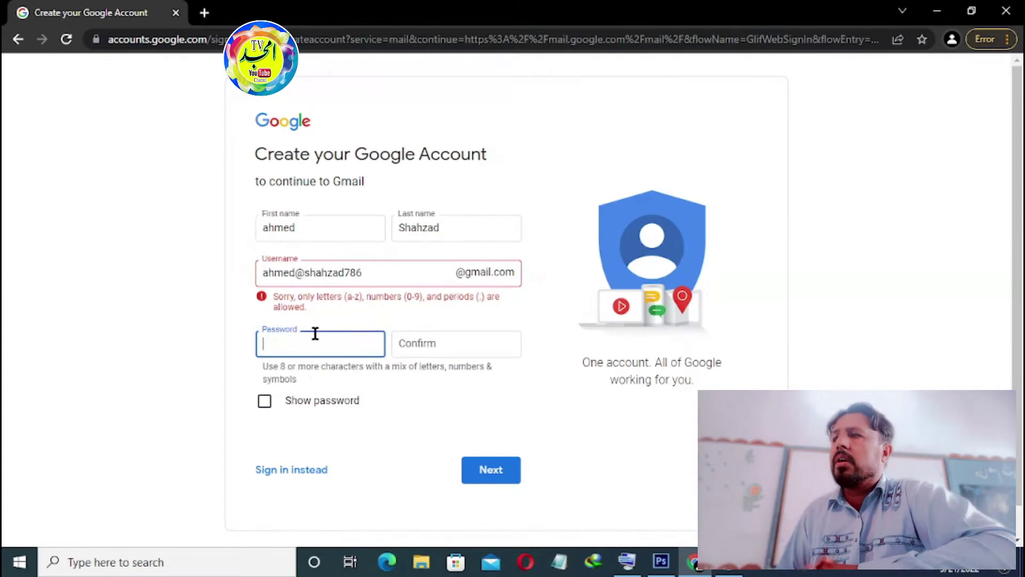
pyautogui.click(309, 274)
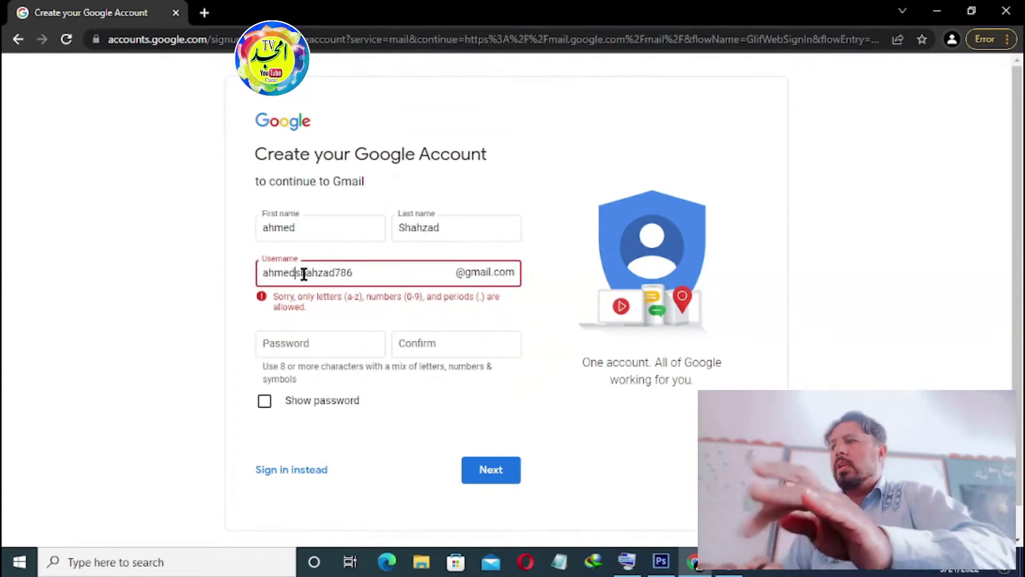
pyautogui.press('BackSpace')
pyautogui.write('.')
pyautogui.click(306, 342)
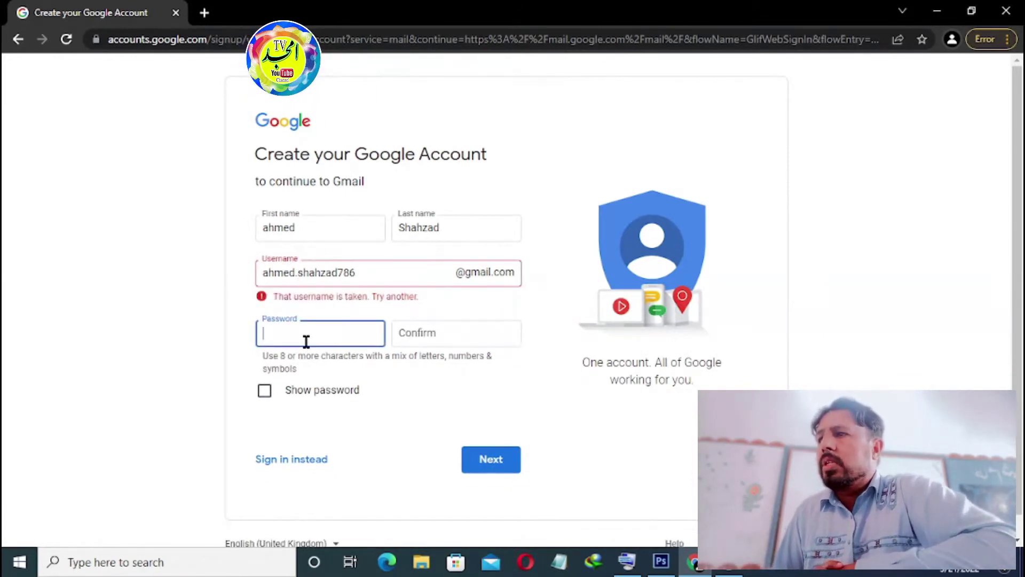
# Step: Remove the period and change the trailing digits until the username is no longer taken
pyautogui.click(300, 275)
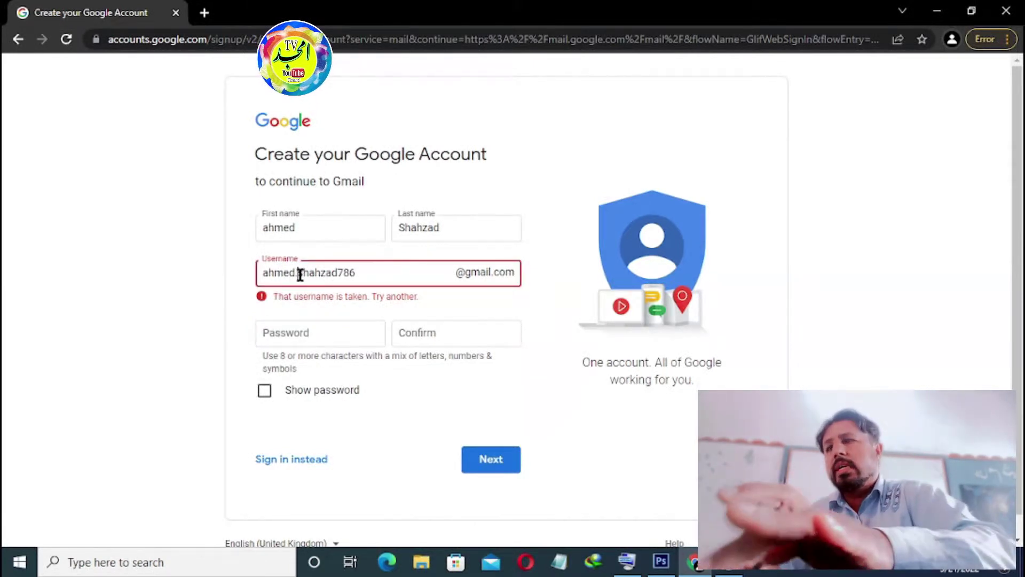
pyautogui.press('BackSpace')
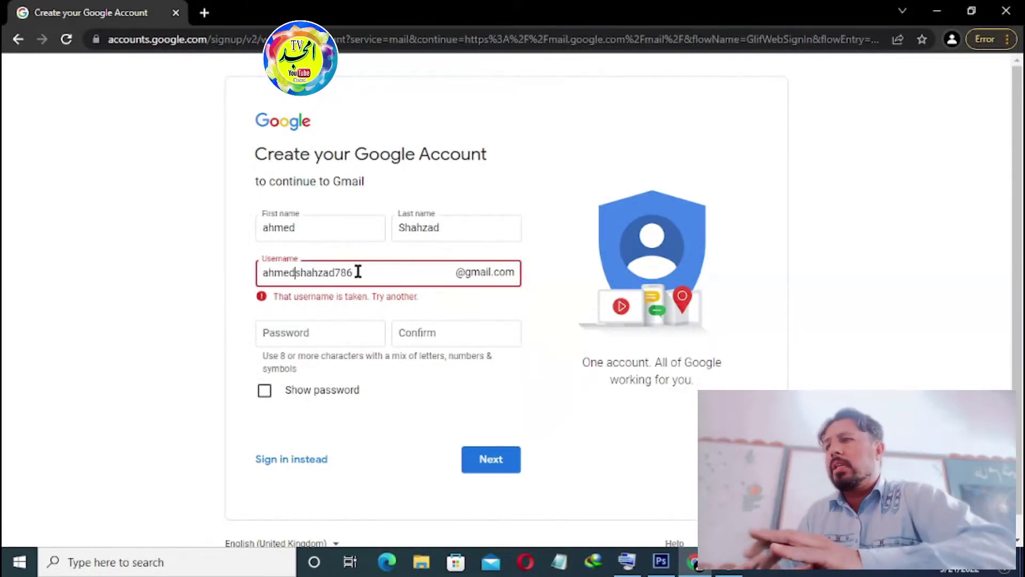
pyautogui.click(358, 272)
pyautogui.press('BackSpace')
pyautogui.press('BackSpace')
pyautogui.press('BackSpace')
pyautogui.press('BackSpace')
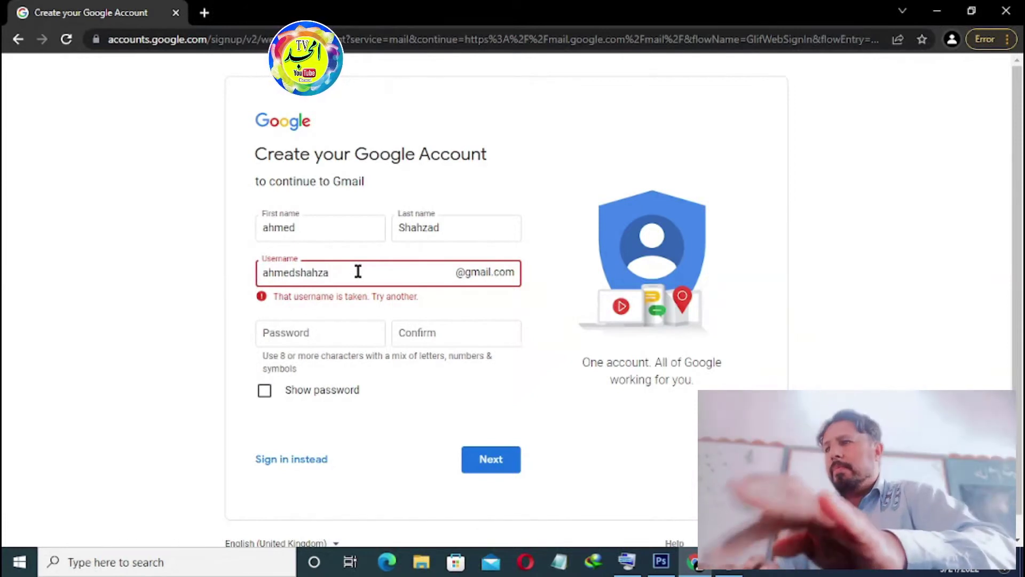
pyautogui.write('d')
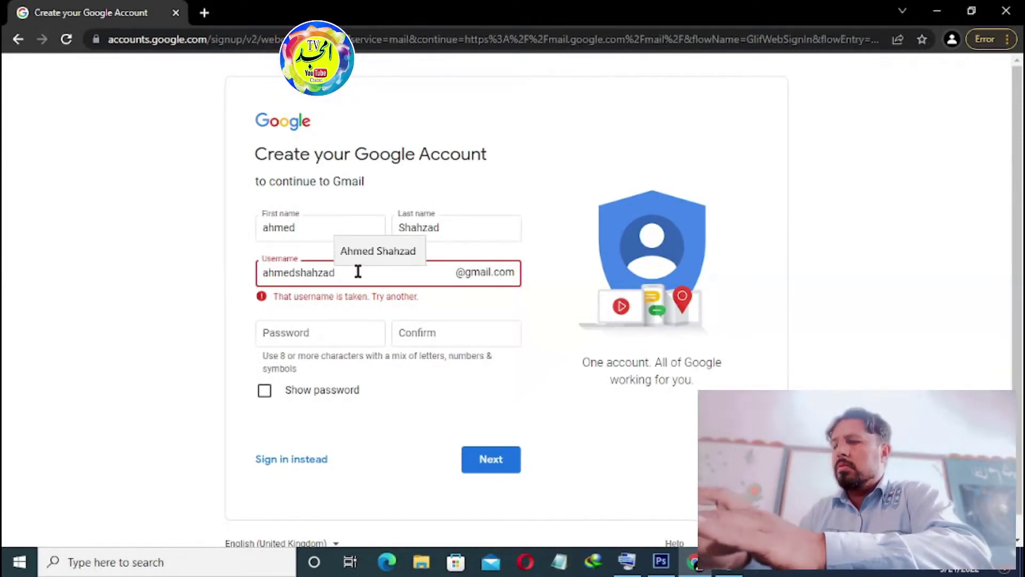
pyautogui.write('099')
pyautogui.click(336, 330)
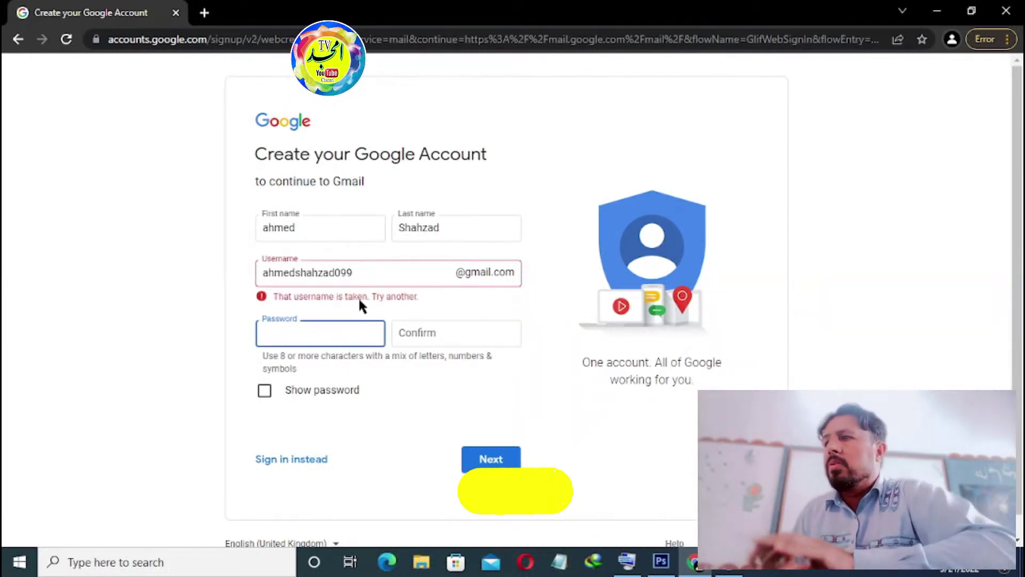
pyautogui.click(368, 274)
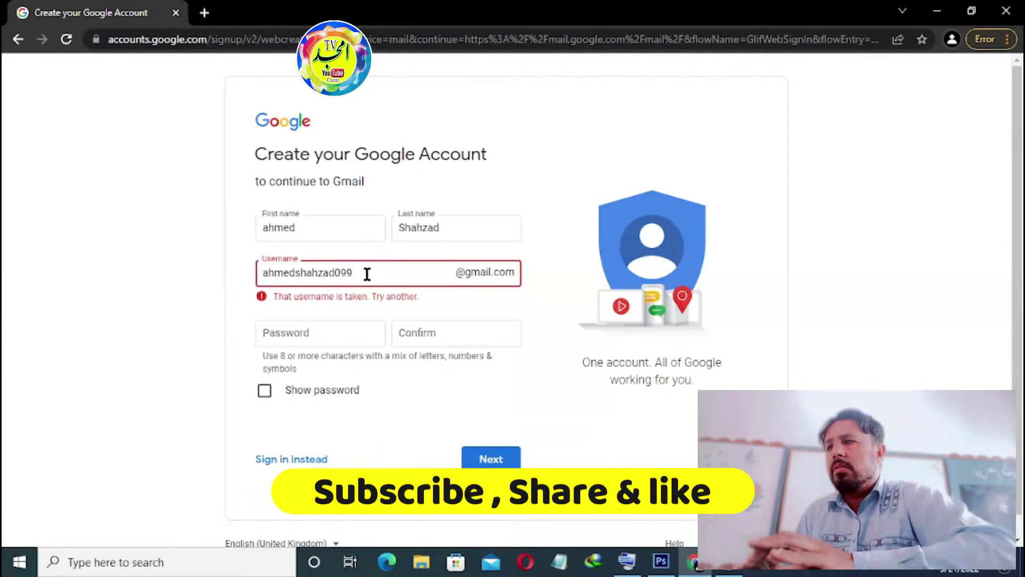
pyautogui.write('9')
pyautogui.click(344, 334)
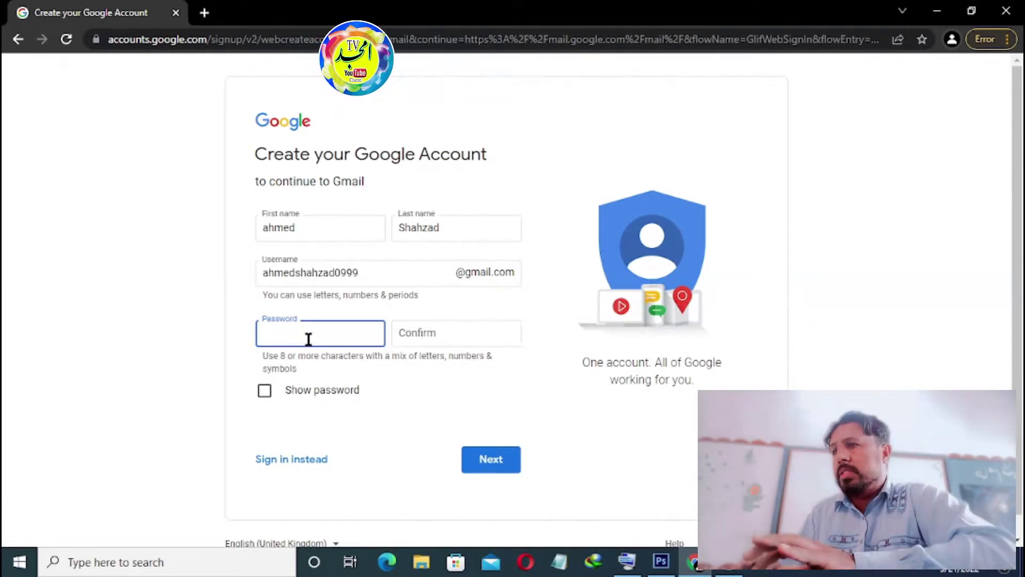
# Step: Enter the account password, repeat it in Confirm, and continue to personal details
pyautogui.write('••')
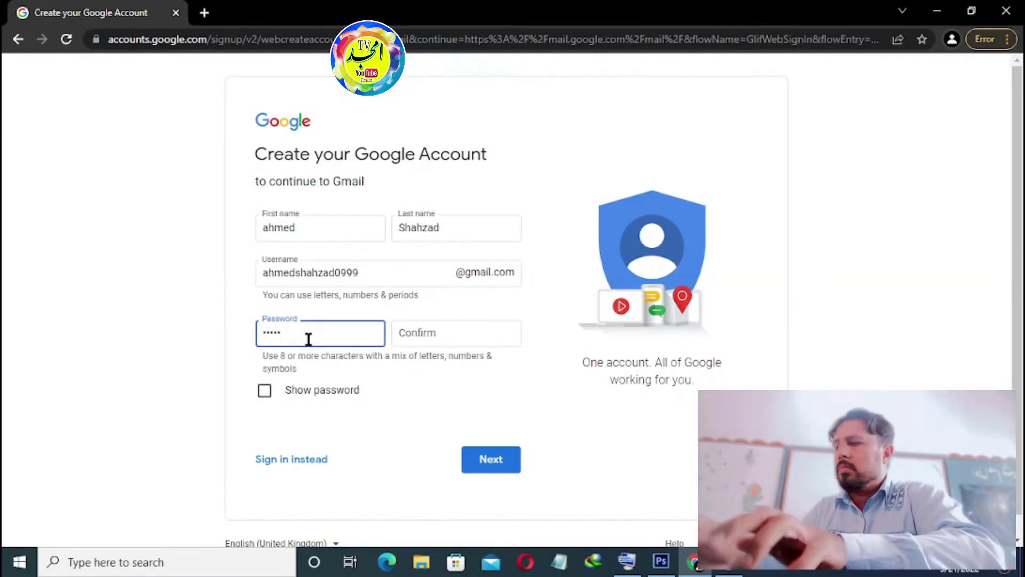
pyautogui.write('••••')
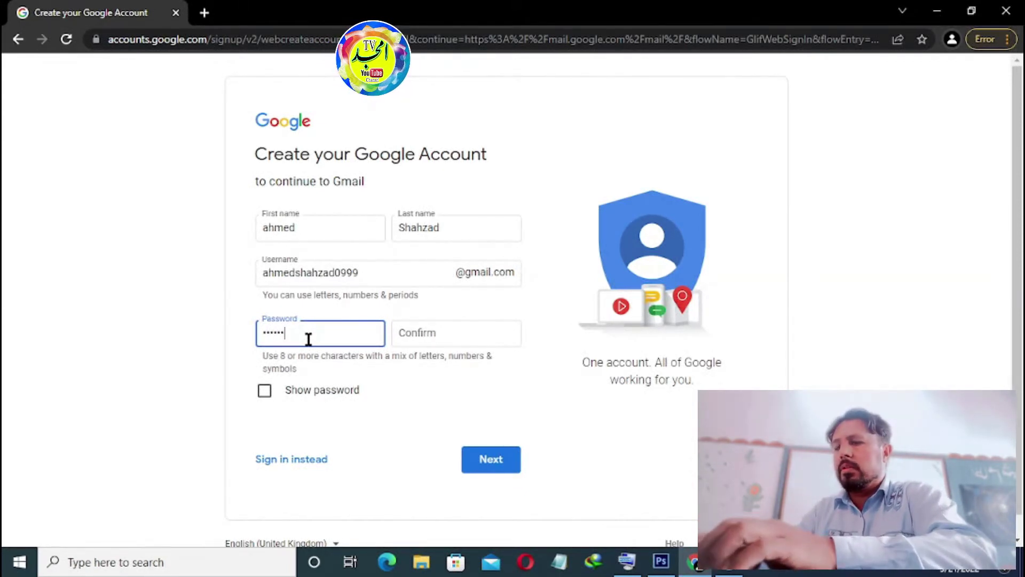
pyautogui.write('•••')
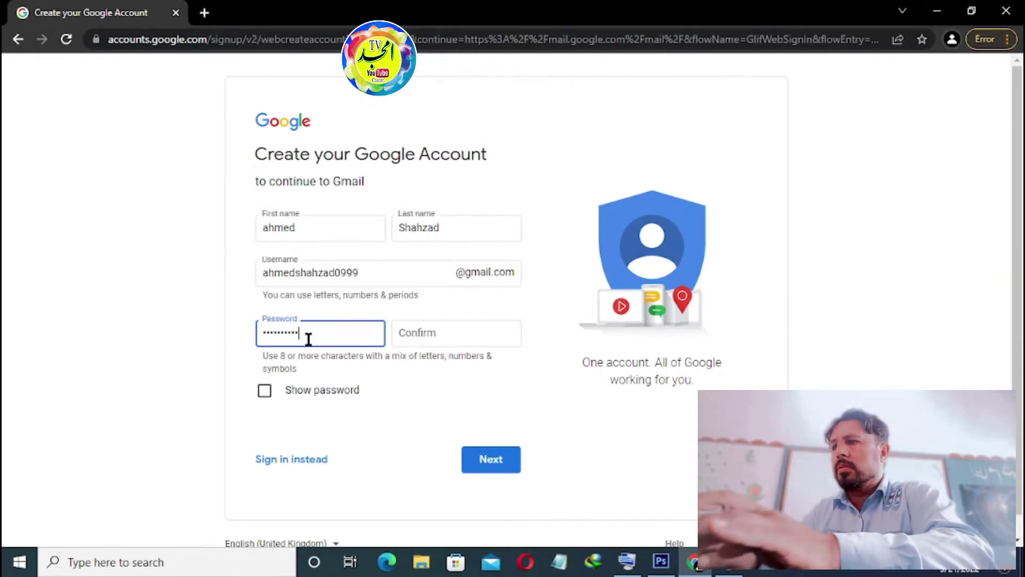
pyautogui.press('BackSpace')
pyautogui.press('BackSpace')
pyautogui.press('BackSpace')
pyautogui.press('BackSpace')
pyautogui.press('BackSpace')
pyautogui.press('BackSpace')
pyautogui.press('BackSpace')
pyautogui.press('BackSpace')
pyautogui.press('BackSpace')
pyautogui.press('BackSpace')
pyautogui.write('••••')
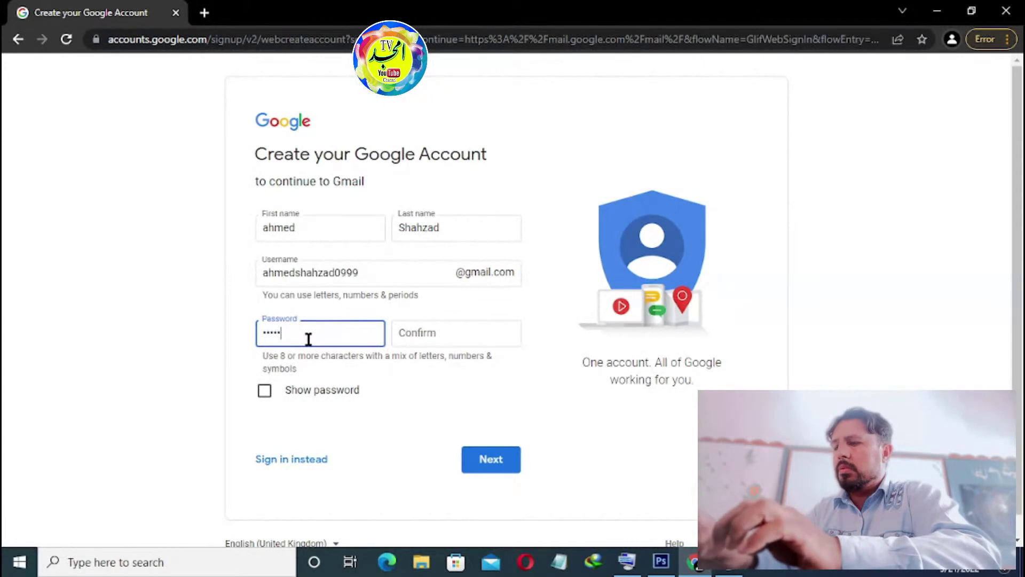
pyautogui.write('••')
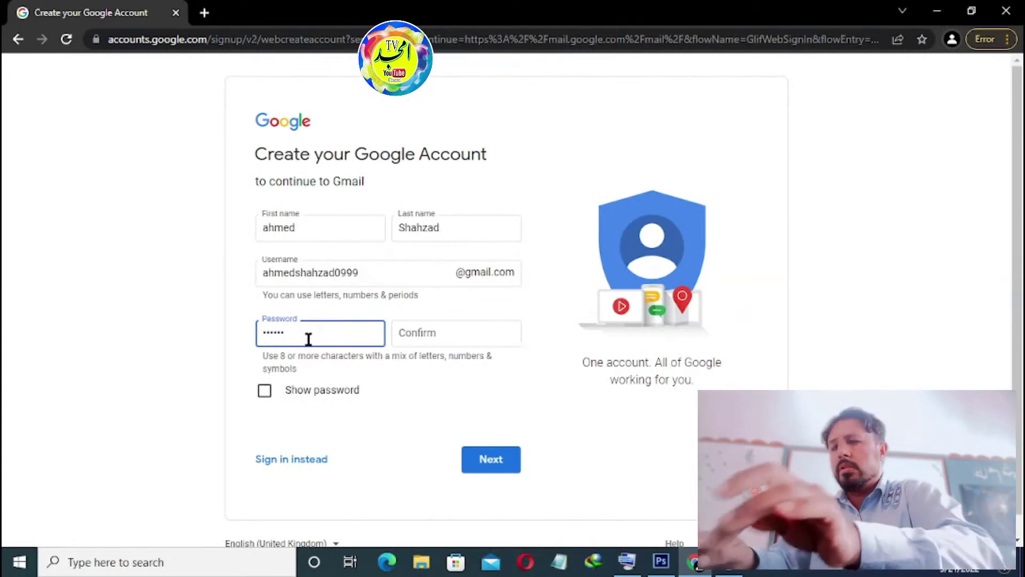
pyautogui.write('•••')
pyautogui.click(418, 339)
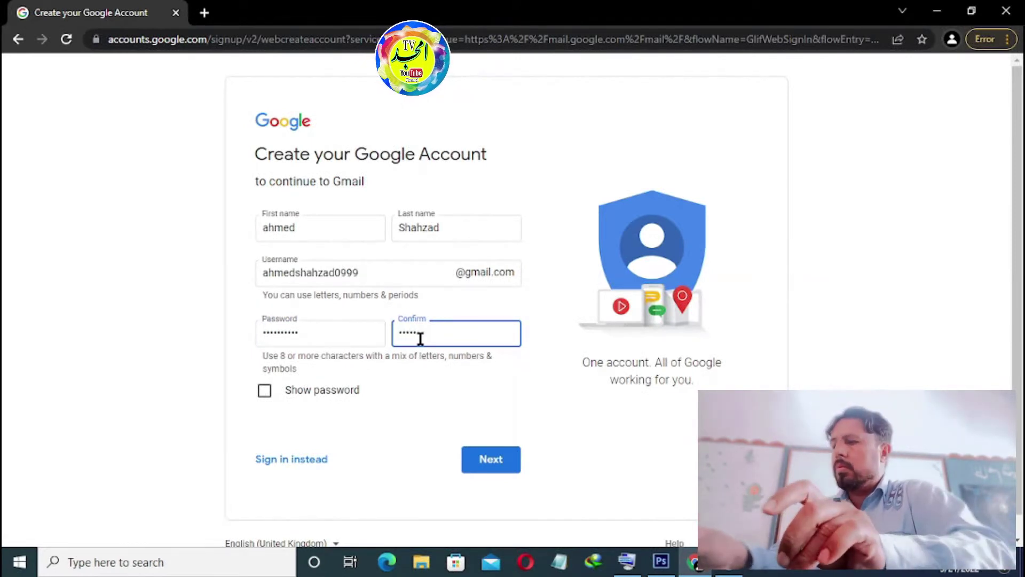
pyautogui.write('•••••••••••')
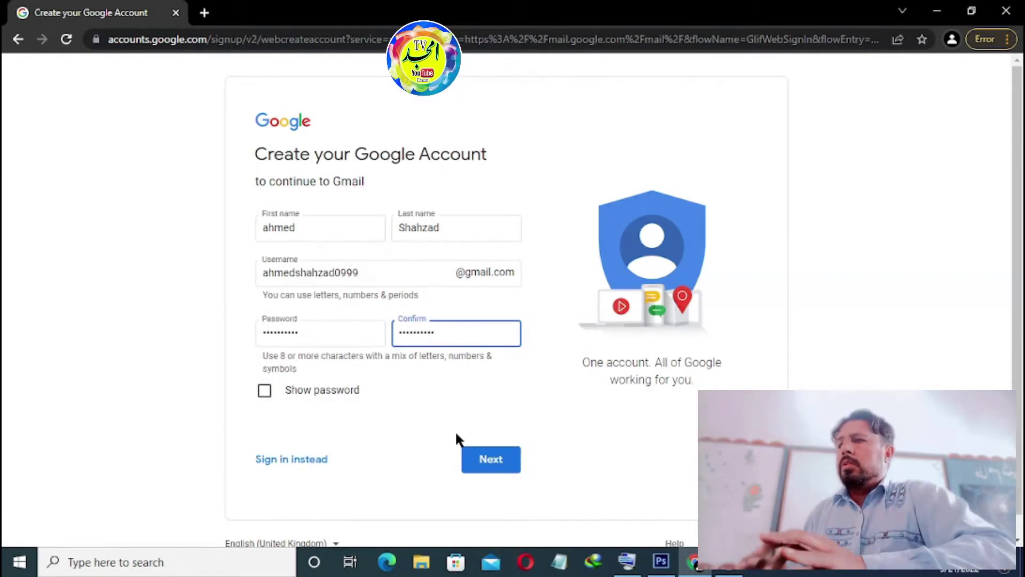
pyautogui.click(495, 464)
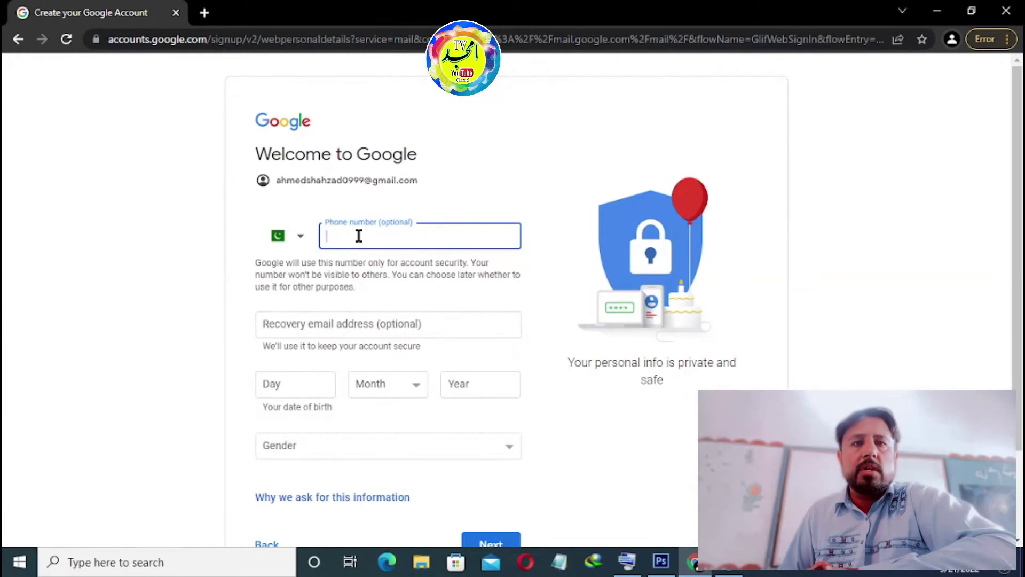
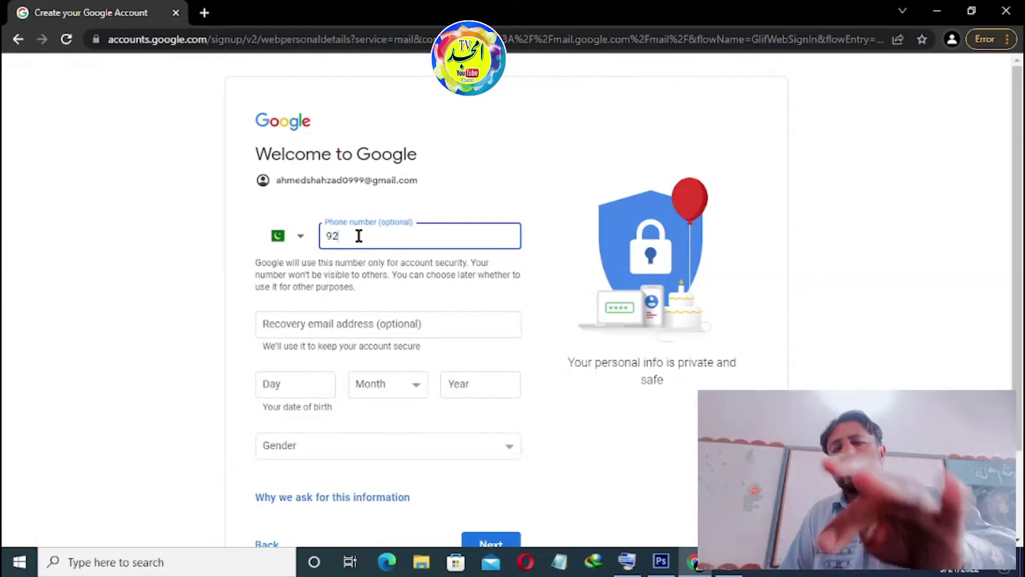
# Step: Fill in the mobile number in the optional phone field, clearing the stray digits
pyautogui.press('BackSpace')
pyautogui.press('BackSpace')
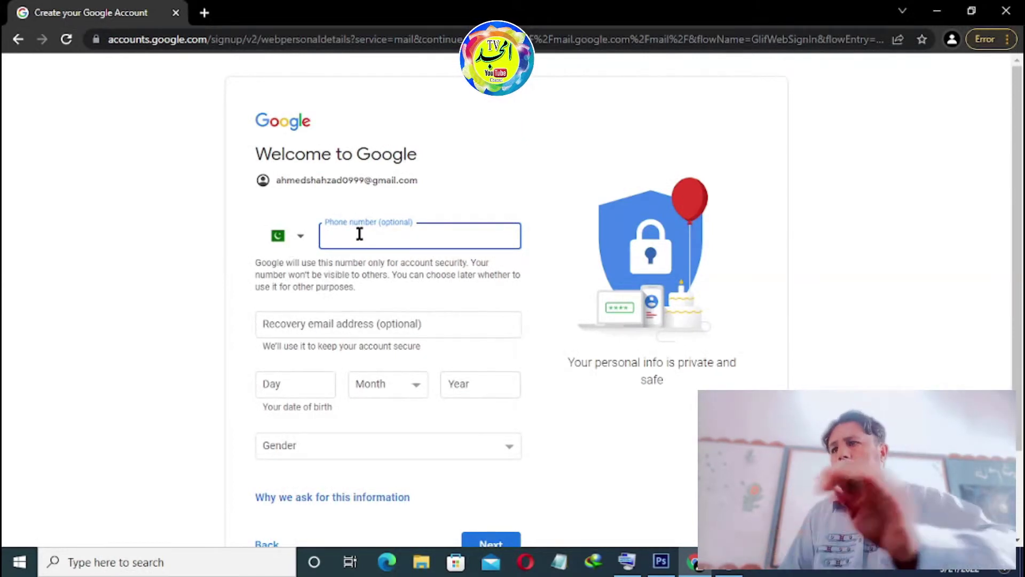
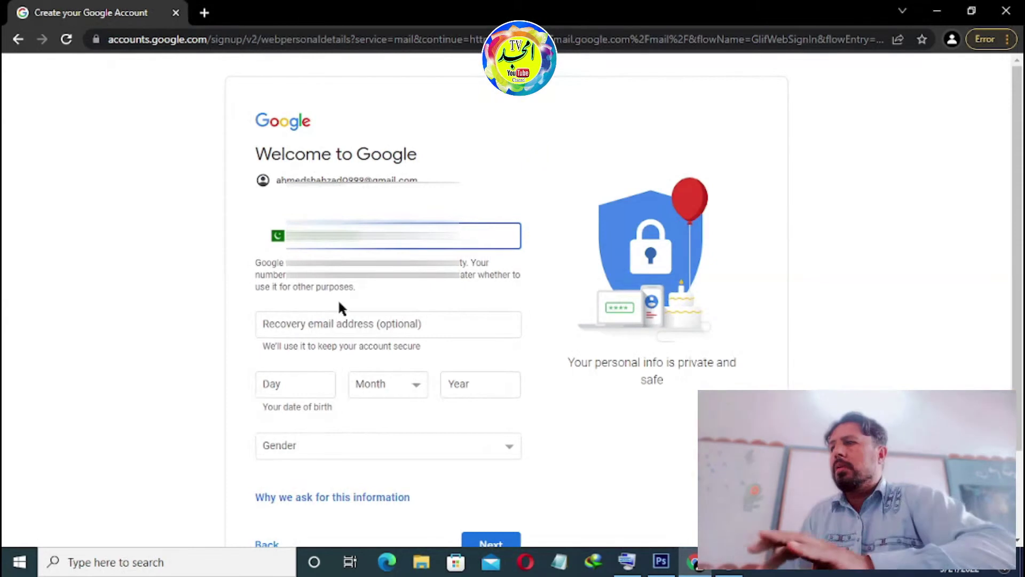
pyautogui.click(305, 382)
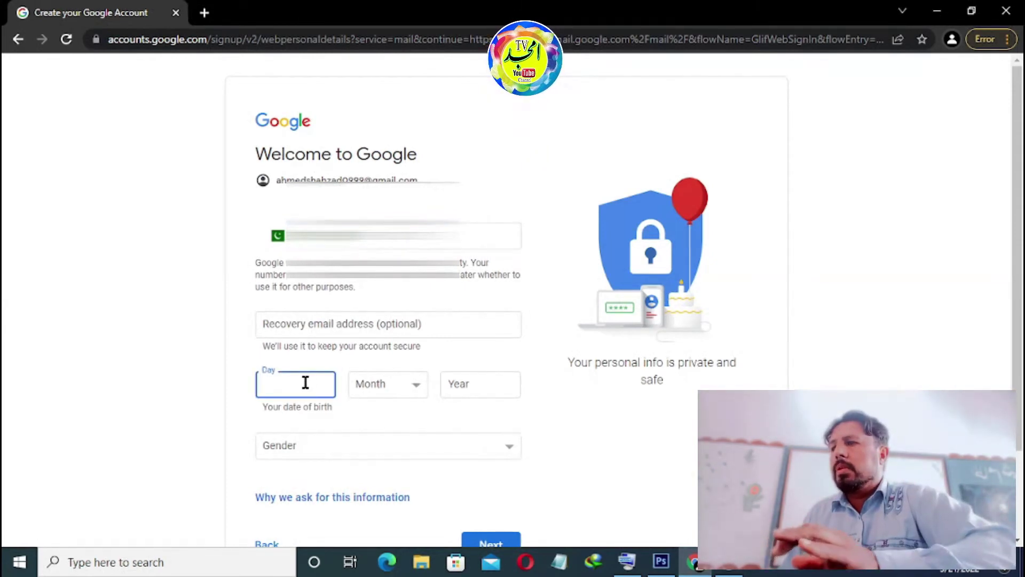
pyautogui.write('25')
pyautogui.click(389, 382)
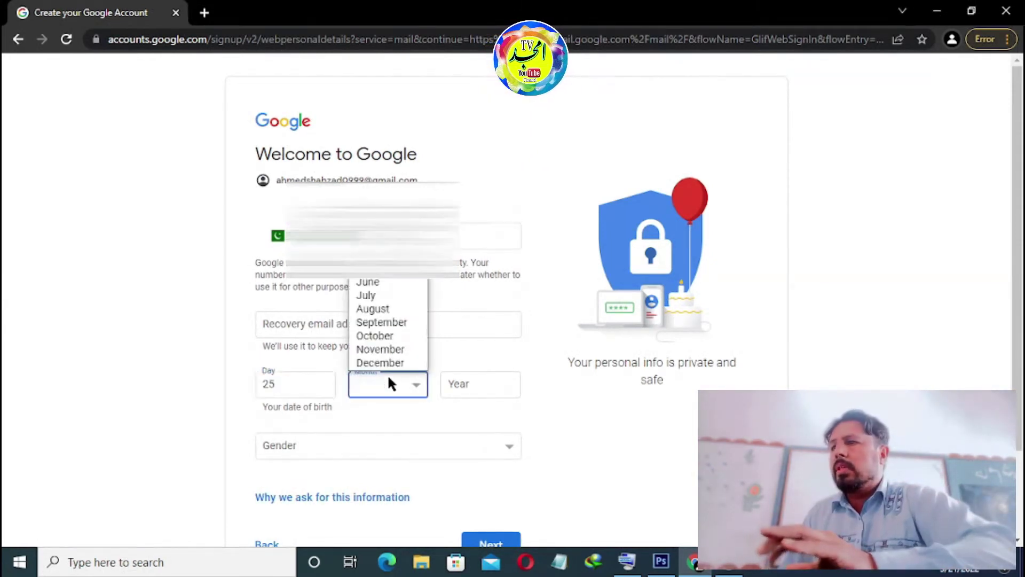
pyautogui.click(383, 308)
pyautogui.click(465, 384)
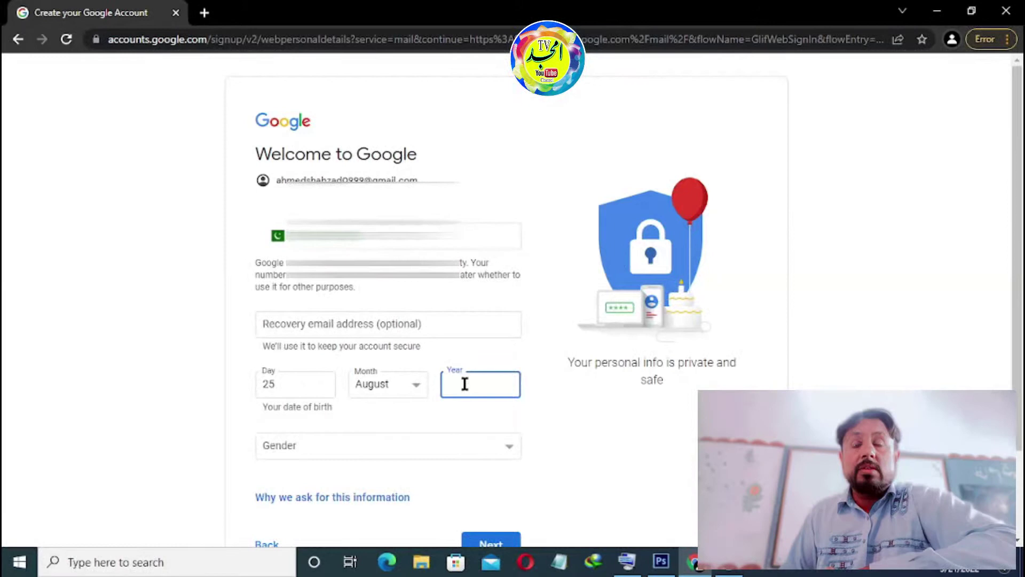
pyautogui.write('19')
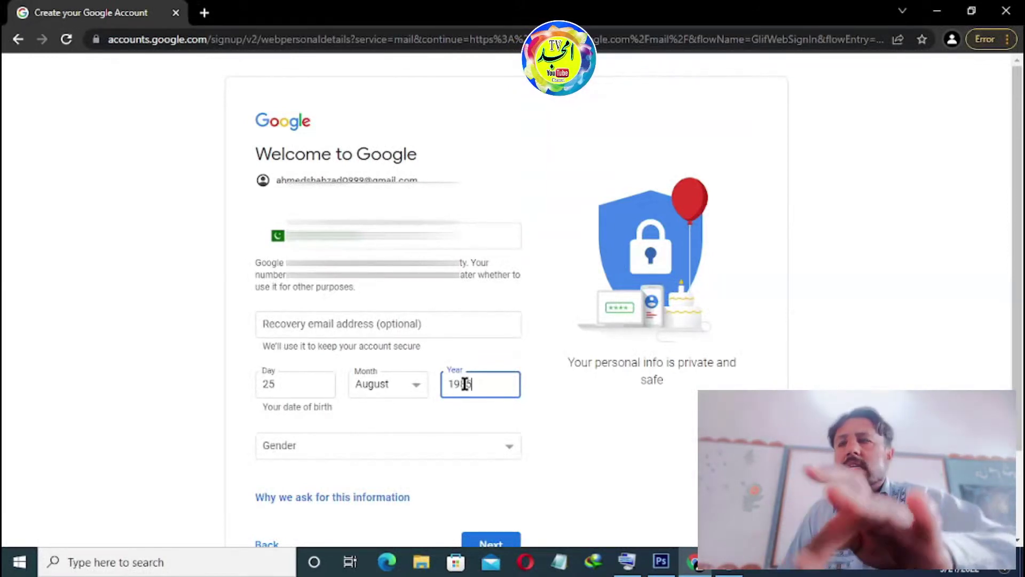
pyautogui.write('85')
pyautogui.click(291, 382)
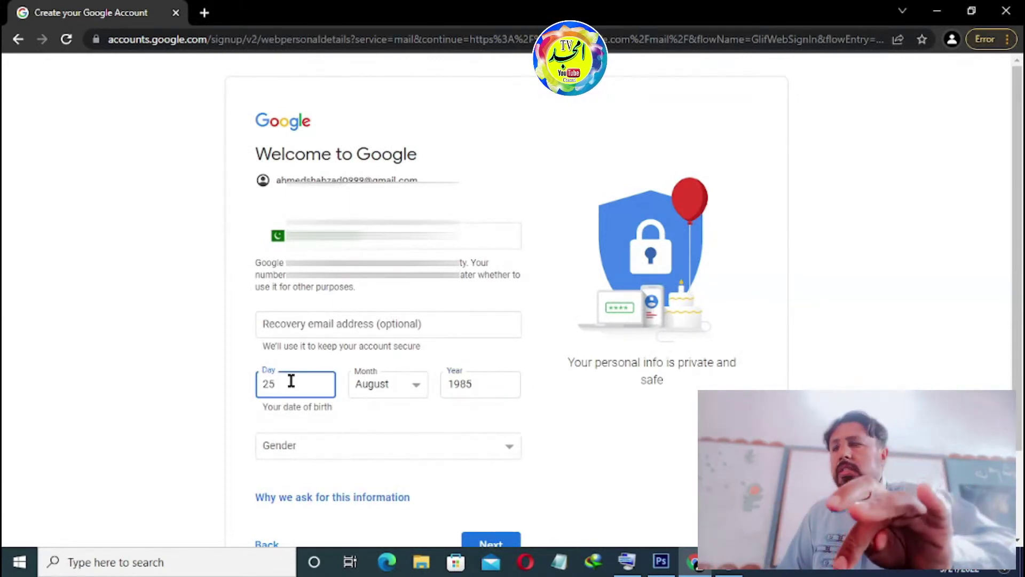
pyautogui.press('BackSpace')
pyautogui.write('0')
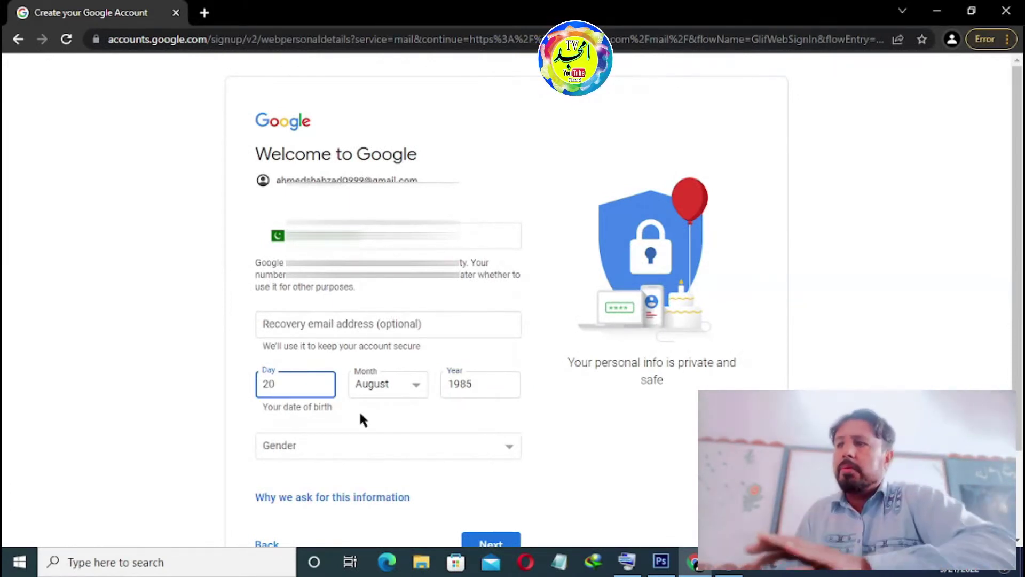
# Step: Choose Male as the gender and submit the personal details
pyautogui.click(356, 446)
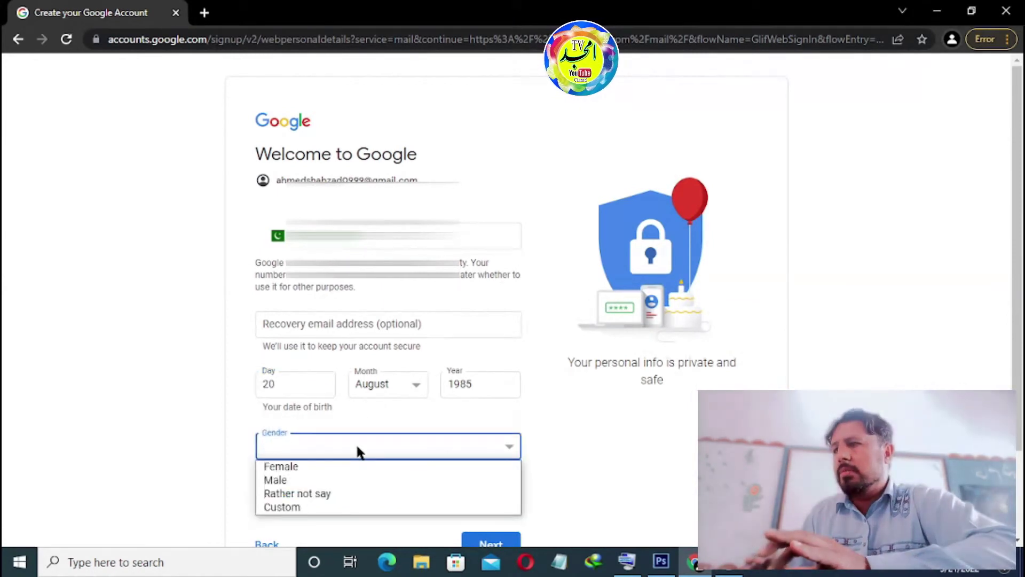
pyautogui.click(276, 480)
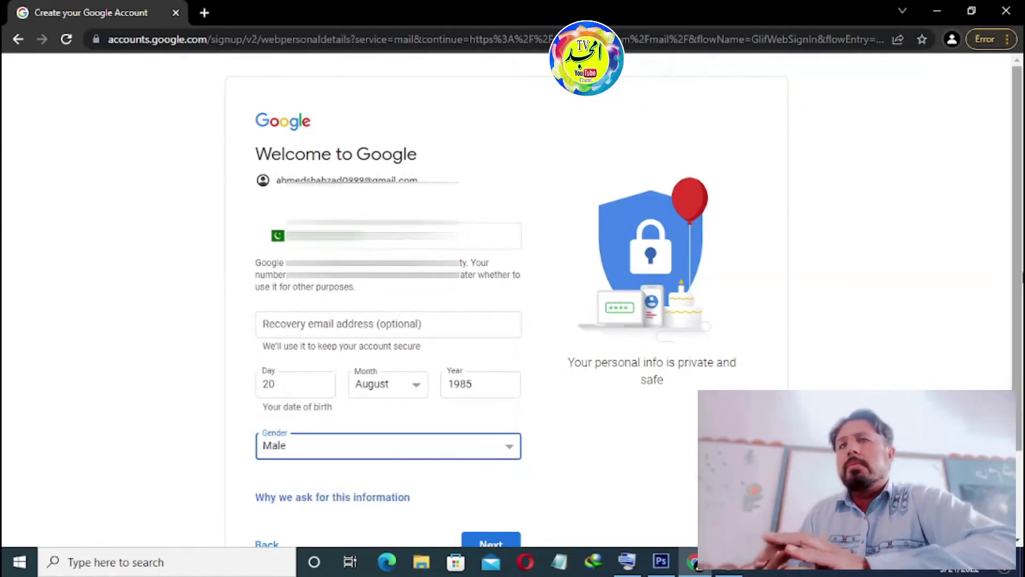
pyautogui.scroll(-2, 1020, 278)
pyautogui.click(497, 456)
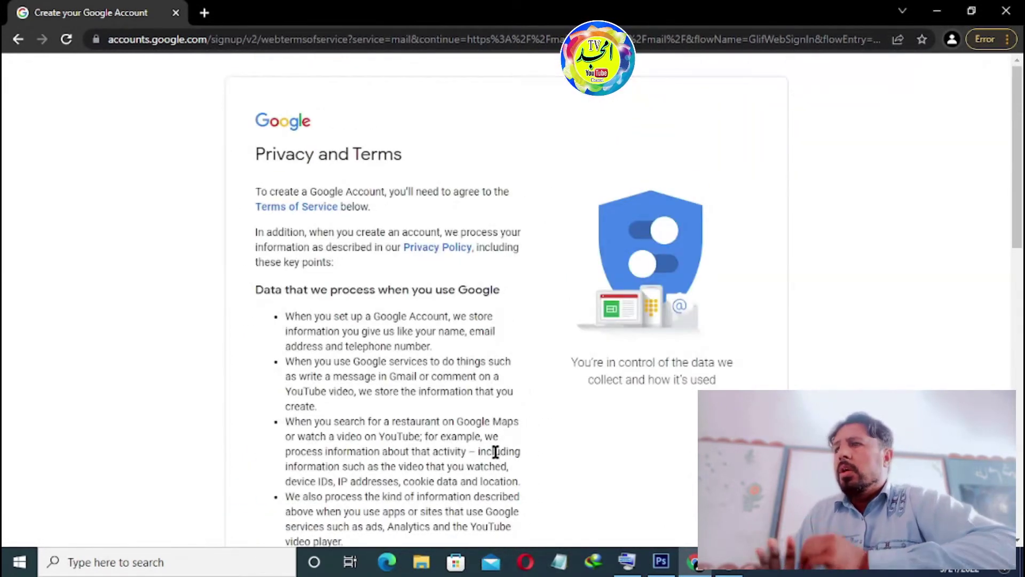
# Step: Scroll to the end of Privacy and Terms and accept with I agree
pyautogui.moveTo(1020, 219); pyautogui.dragTo(1018, 542)
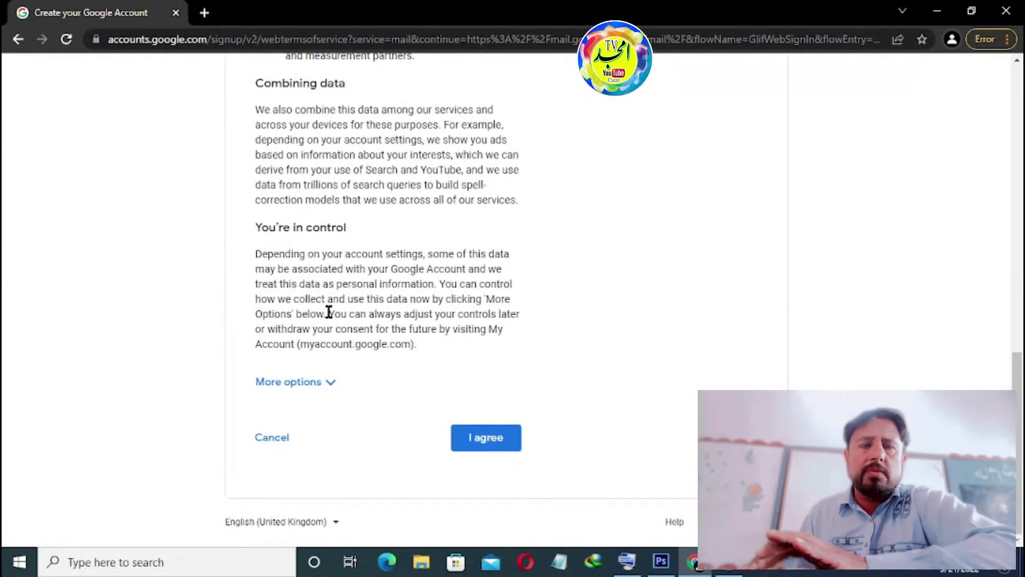
pyautogui.click(488, 438)
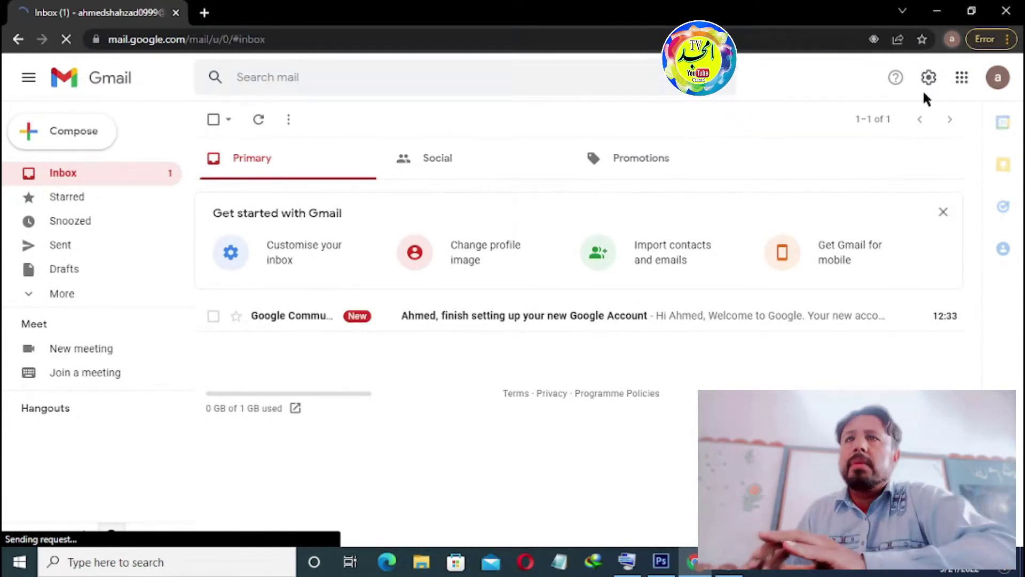
# Step: Open YouTube from the Google apps grid in a new browser tab beside Gmail
pyautogui.click(961, 78)
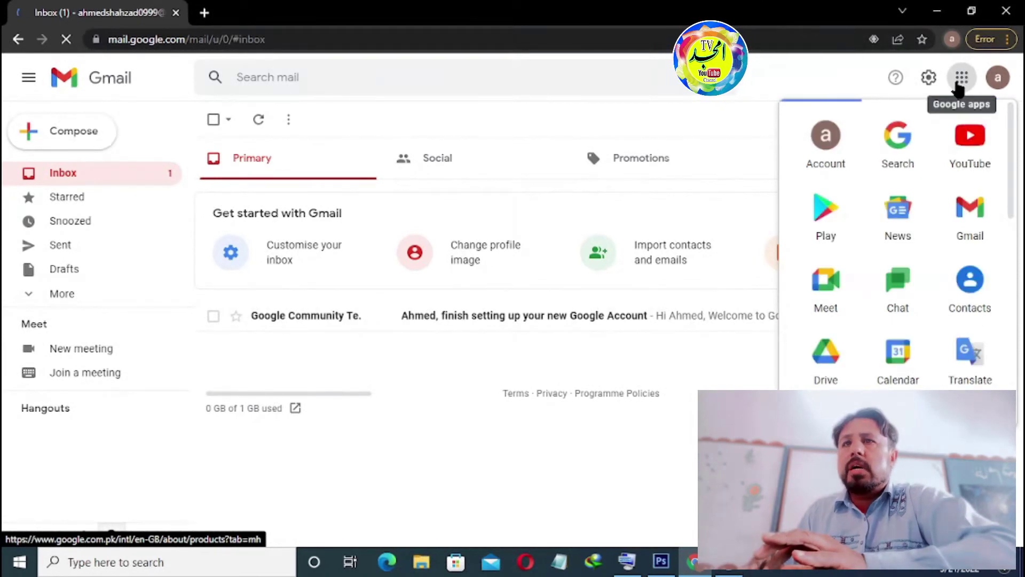
pyautogui.rightClick(972, 162)
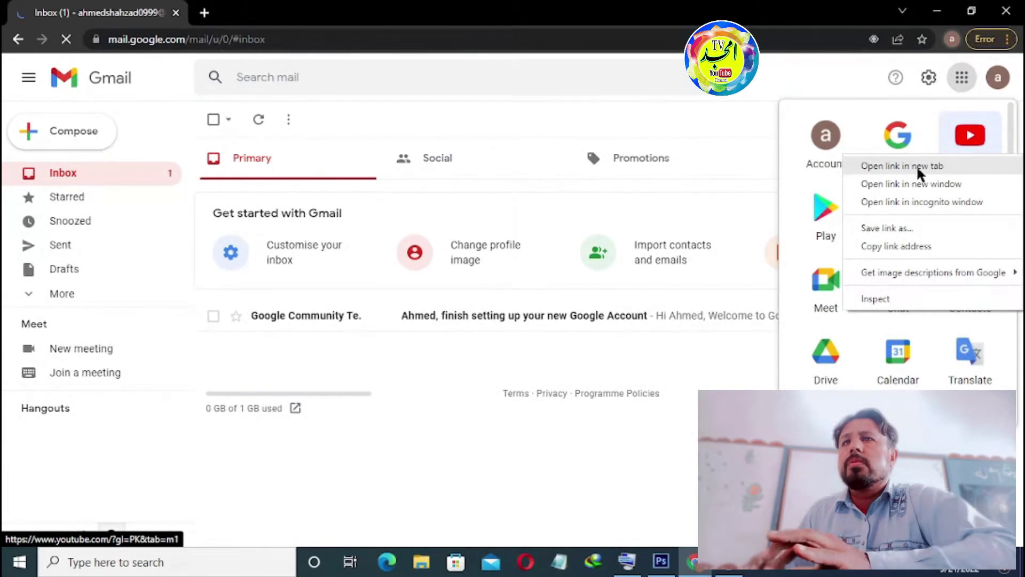
pyautogui.click(917, 165)
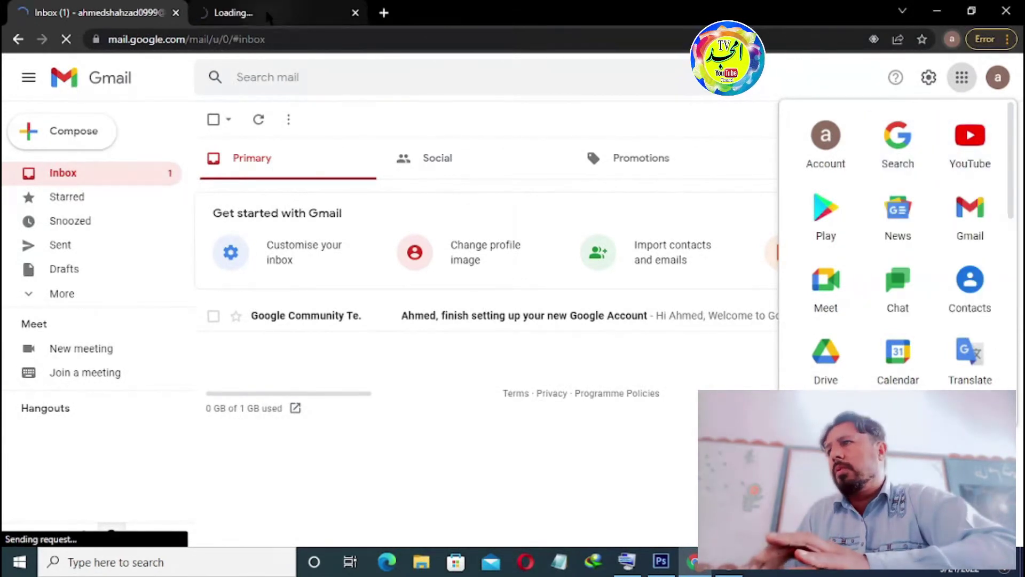
pyautogui.click(267, 13)
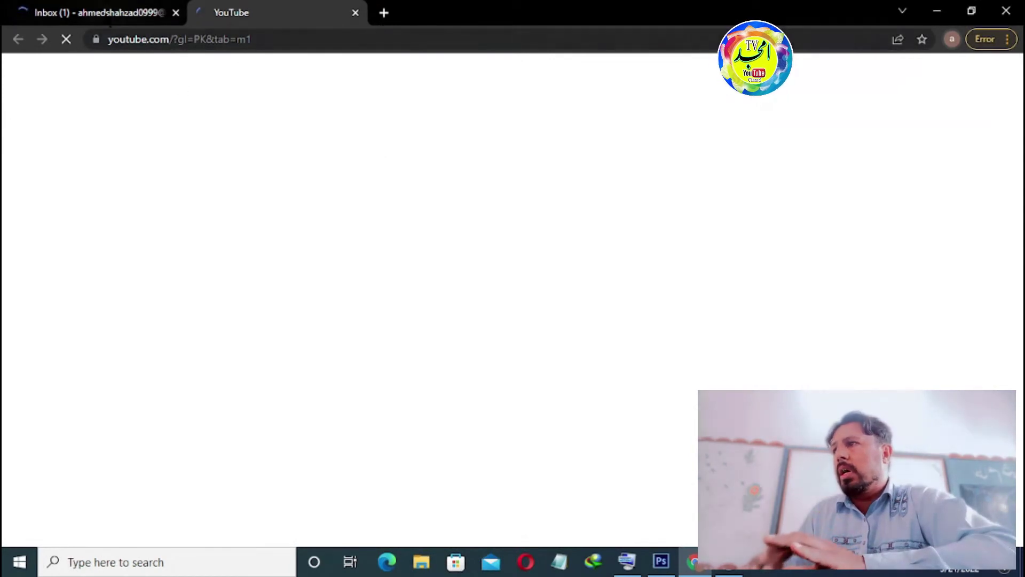
pyautogui.click(107, 15)
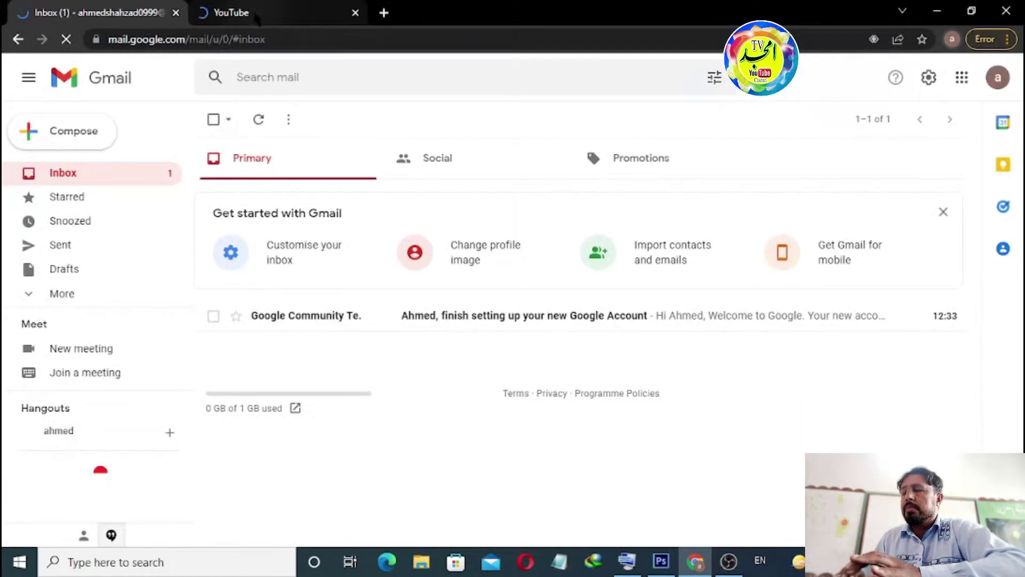
# Step: Switch to the YouTube tab and let its home page finish loading
pyautogui.click(255, 15)
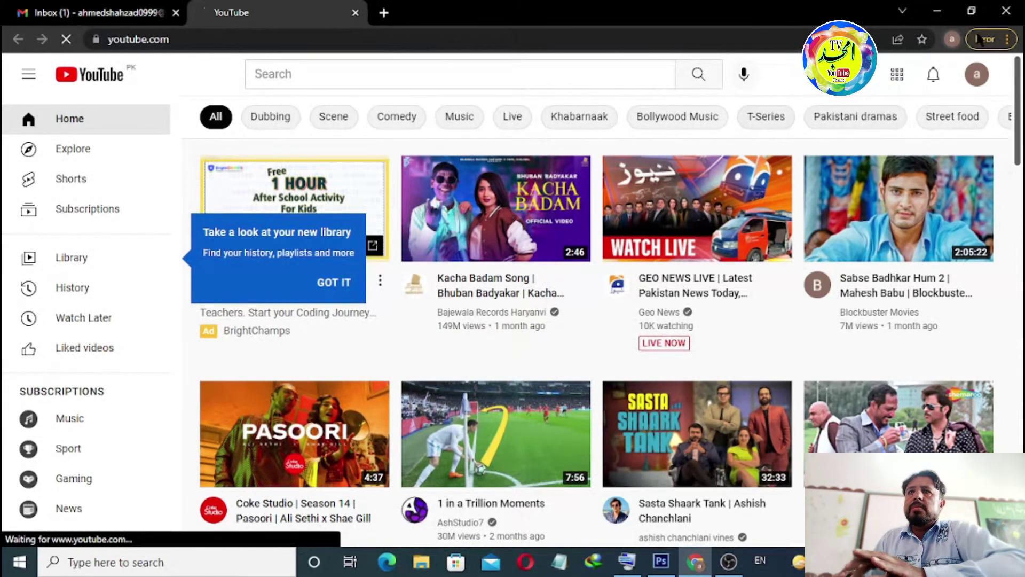
# Step: Start Create a channel from the avatar menu, select the prefilled name, and allow notifications
pyautogui.click(976, 75)
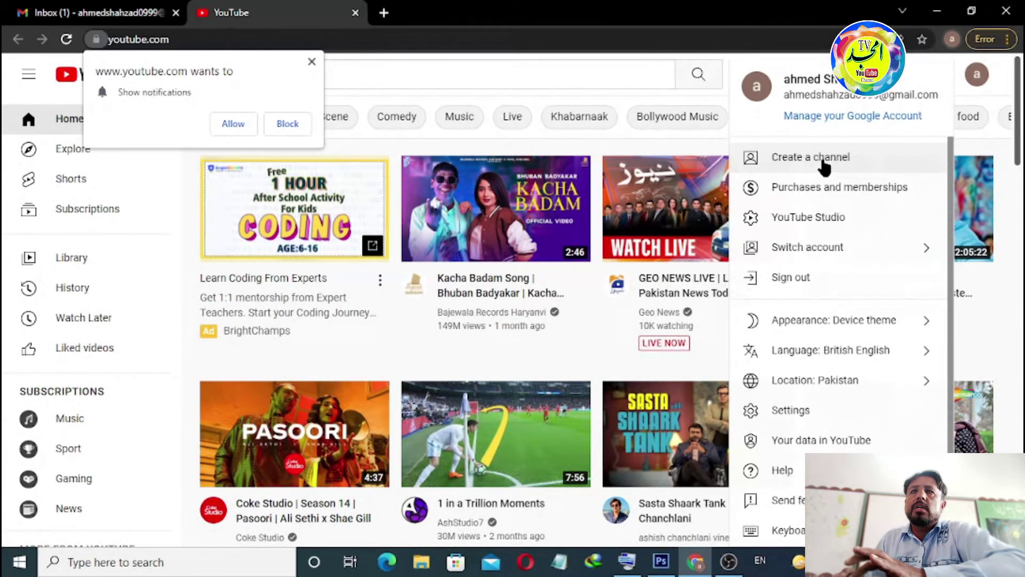
pyautogui.click(827, 168)
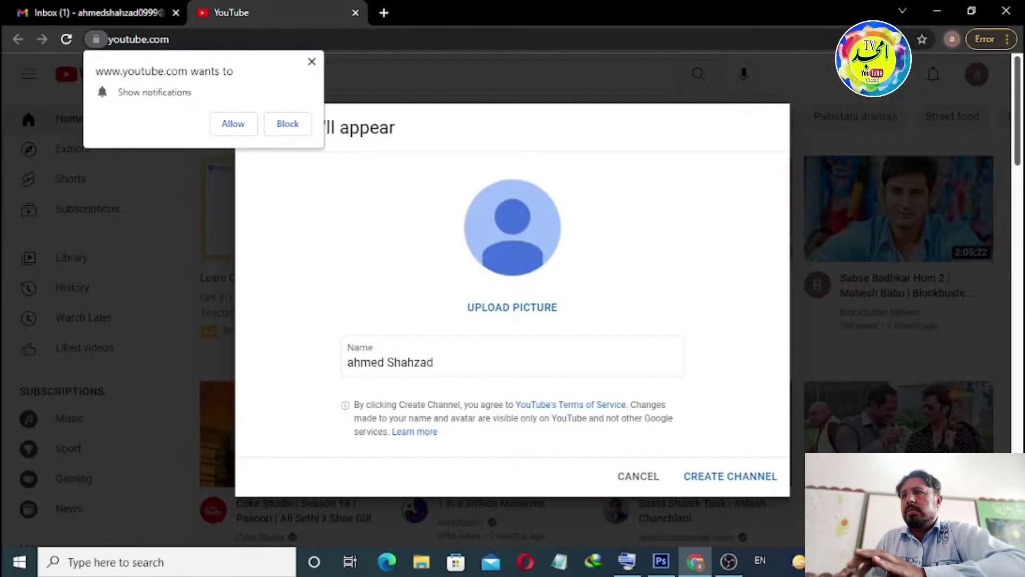
pyautogui.moveTo(442, 361); pyautogui.dragTo(323, 372)
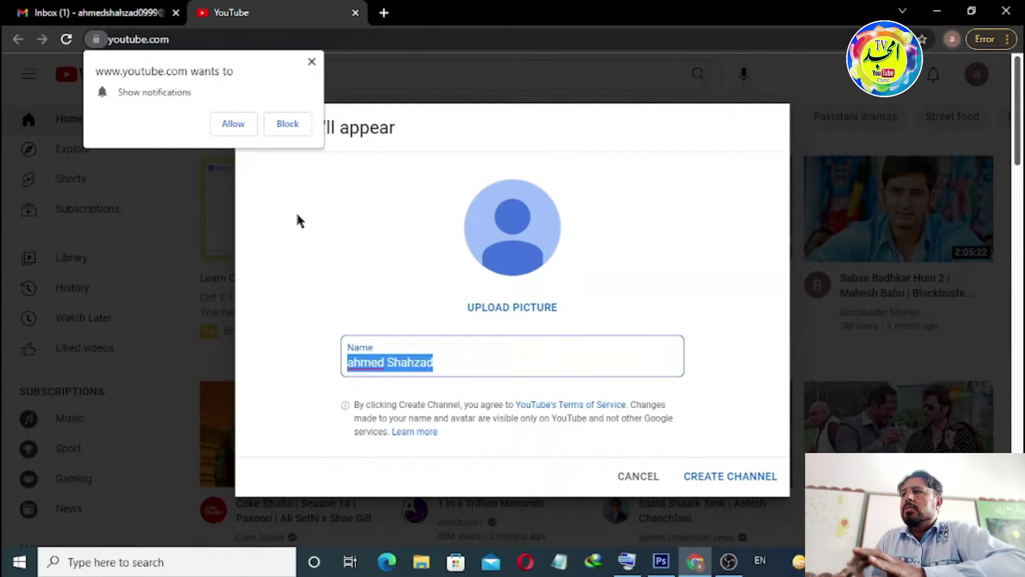
pyautogui.click(234, 124)
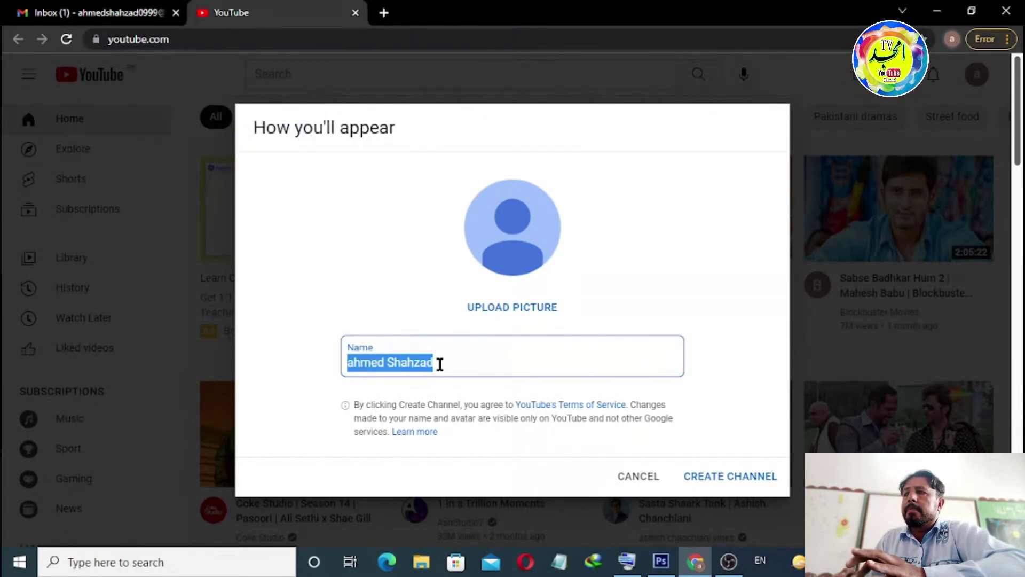